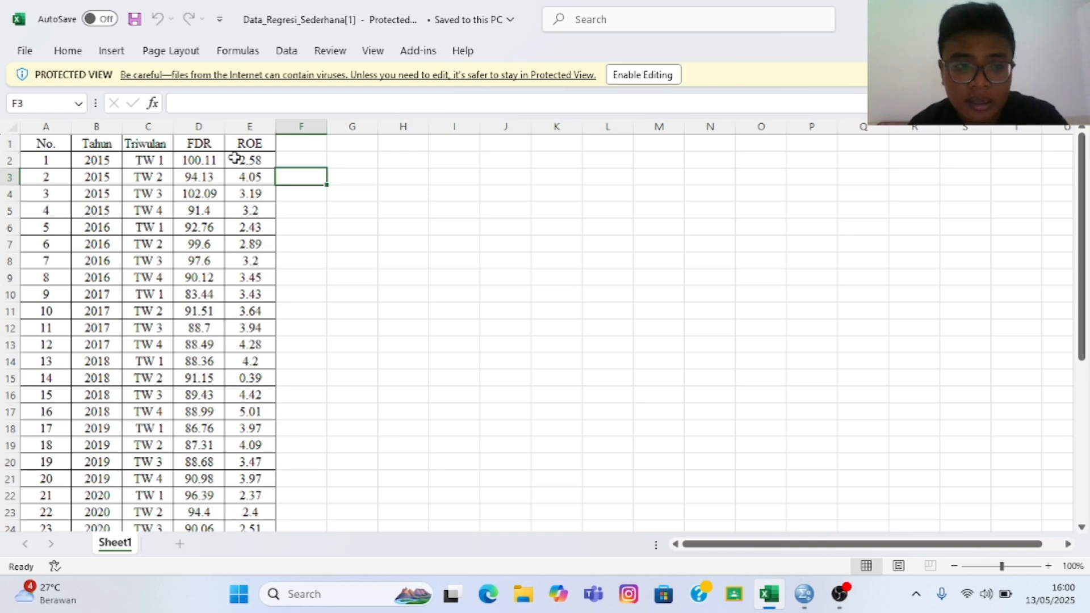
Copy the FDR and ROE values in cells D2:E37, leaving out the header row.
left_click(203, 159)
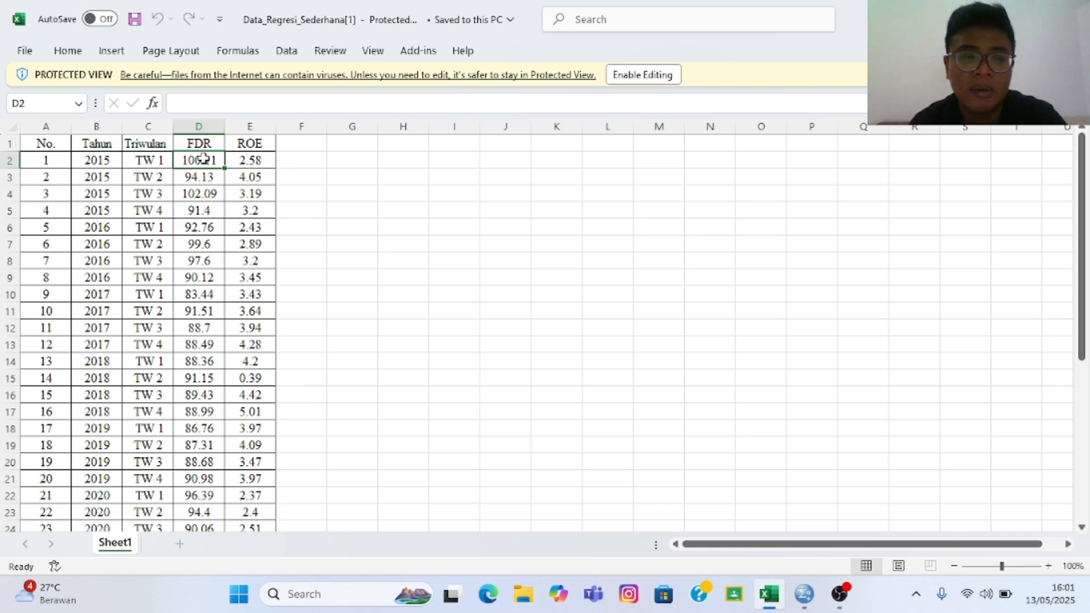
left_click(246, 160)
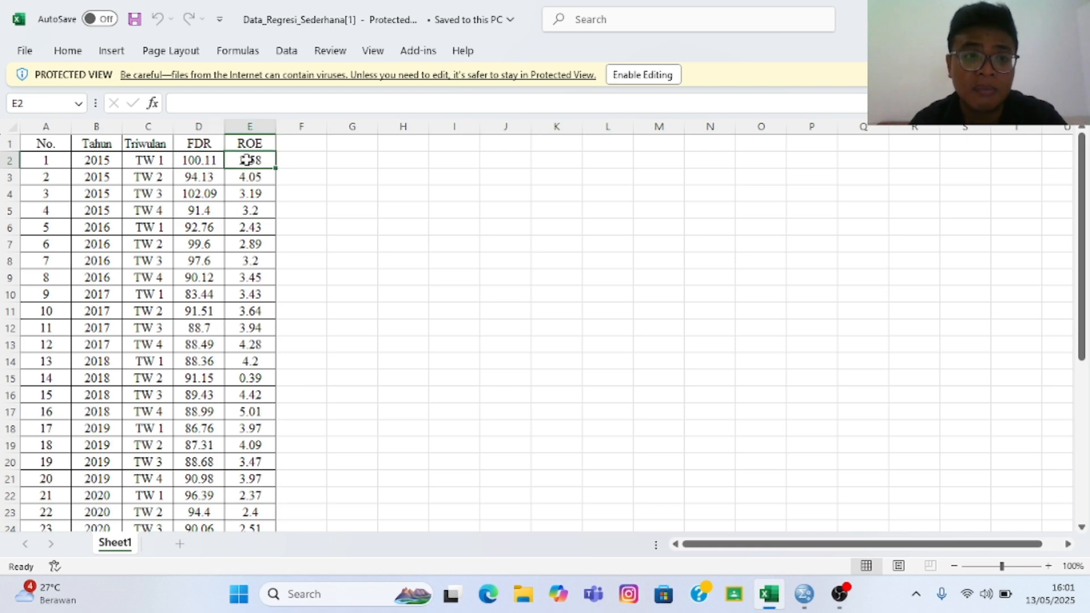
left_click(202, 161)
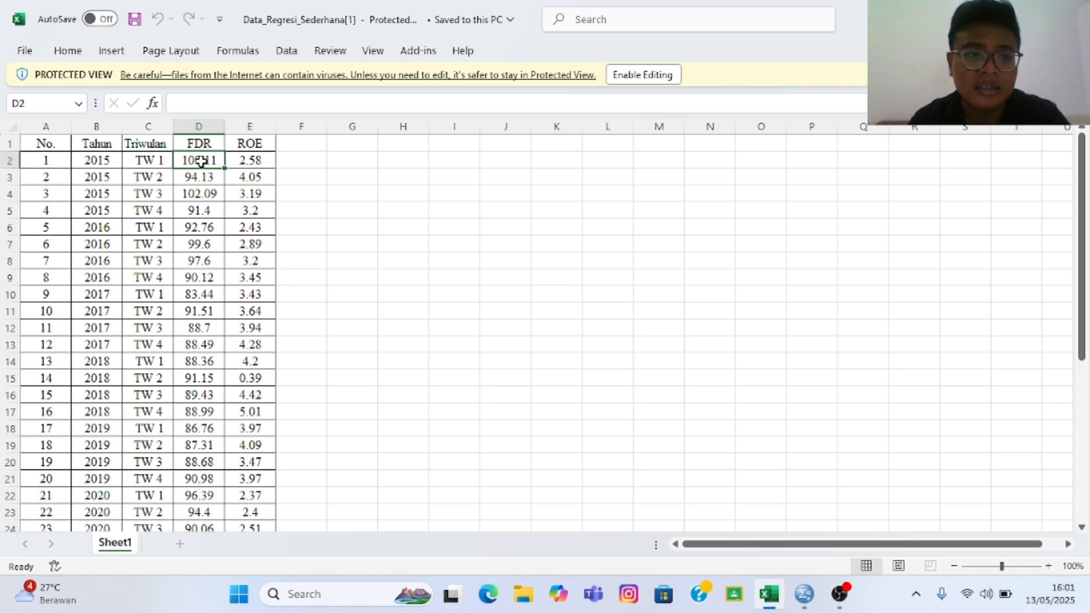
left_click_drag(202, 161, 248, 496)
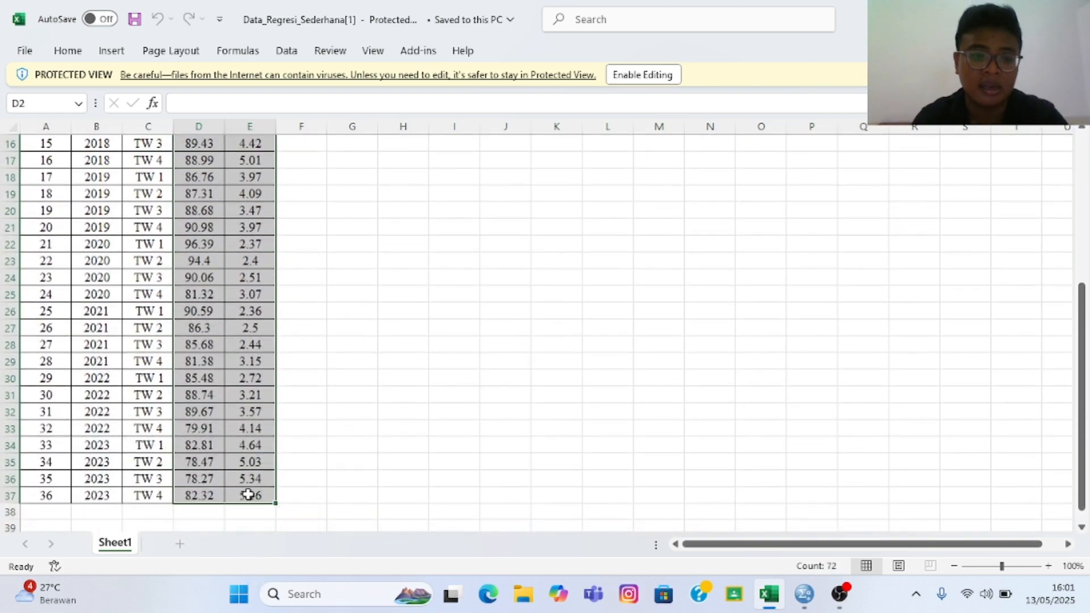
right_click(250, 407)
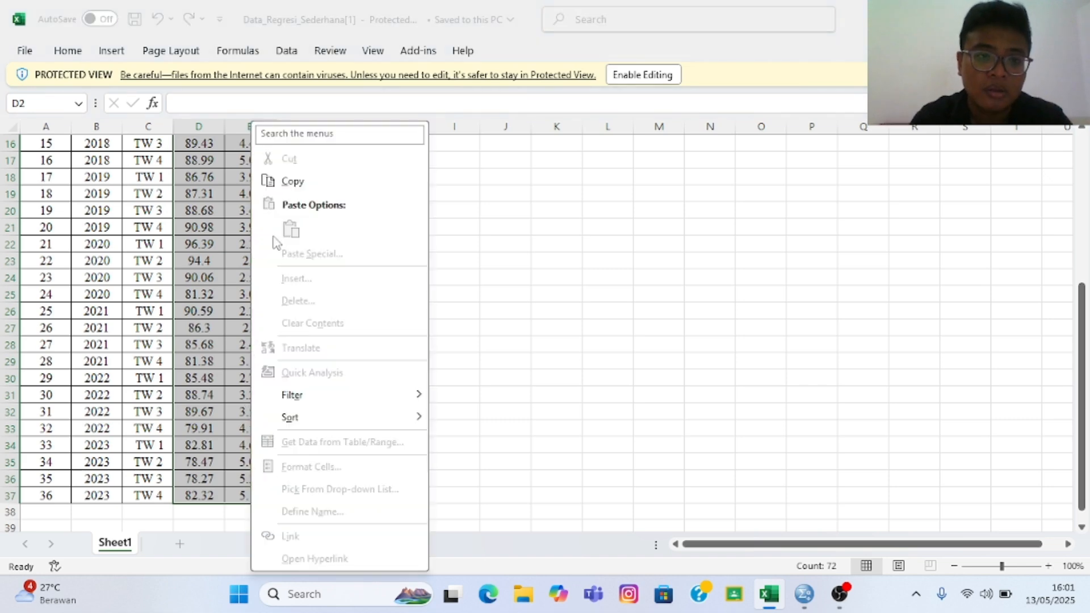
left_click(288, 181)
scroll(276, 193, "up", 5)
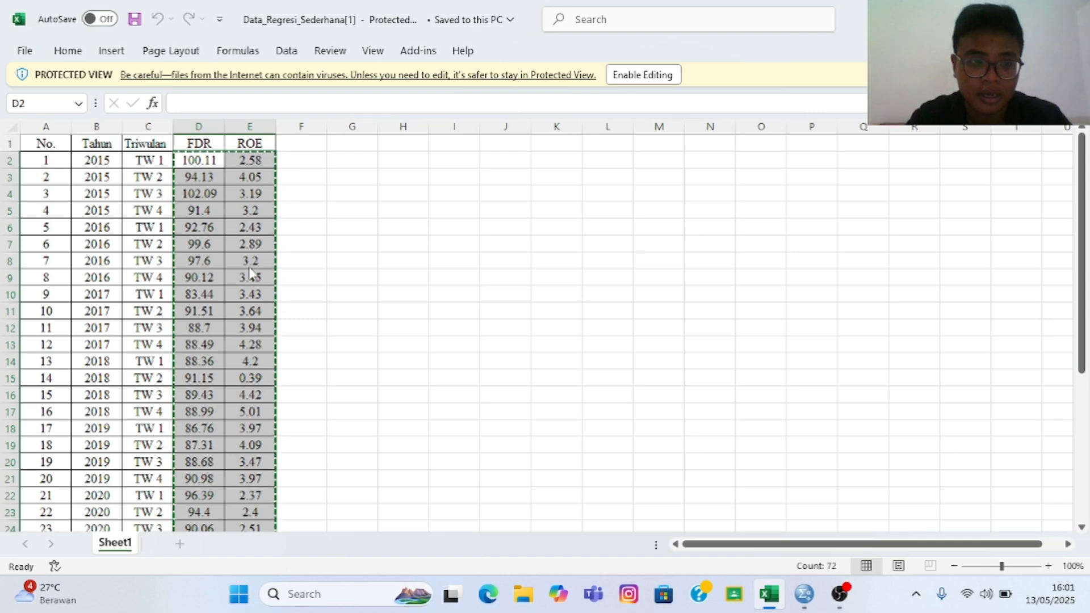
Switch to the empty SPSS dataset and paste the copied values into rows 1 to 36 of the first two columns.
key("alt+Tab")
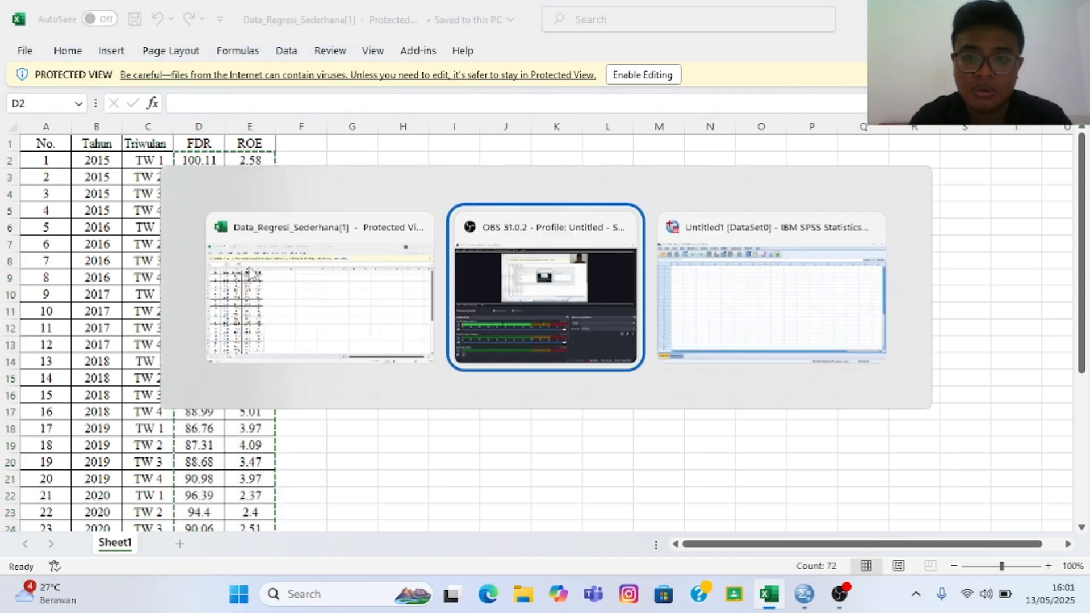
key("alt+Tab")
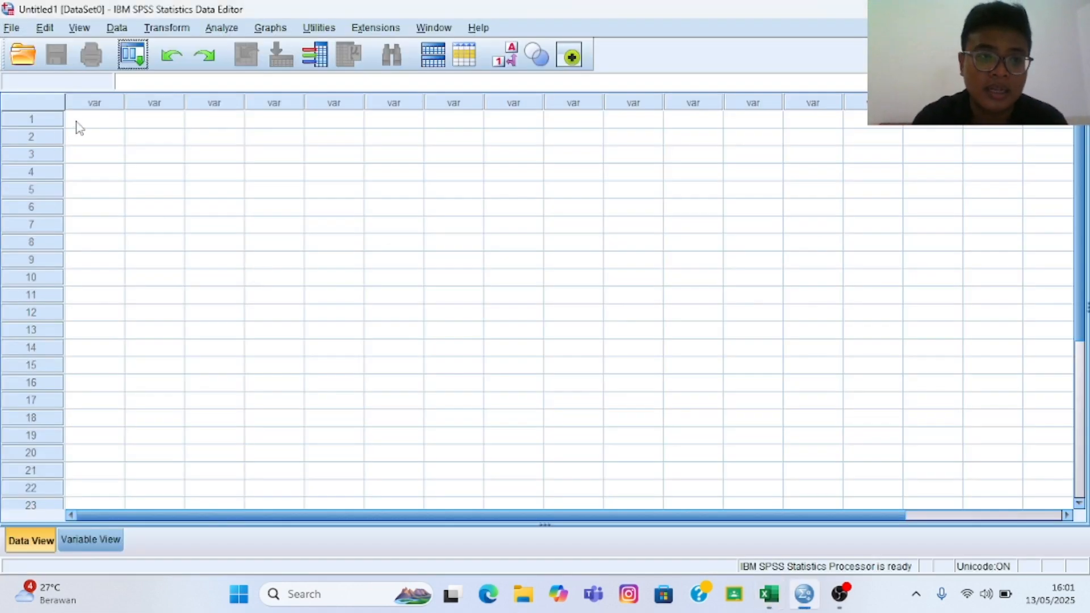
left_click_drag(79, 125, 151, 441)
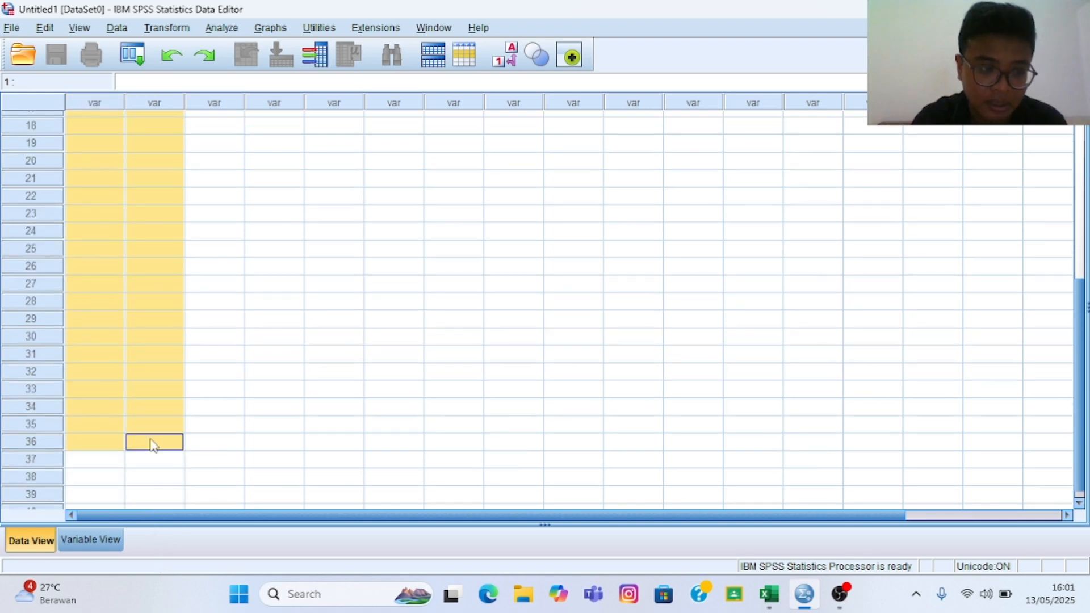
right_click(145, 393)
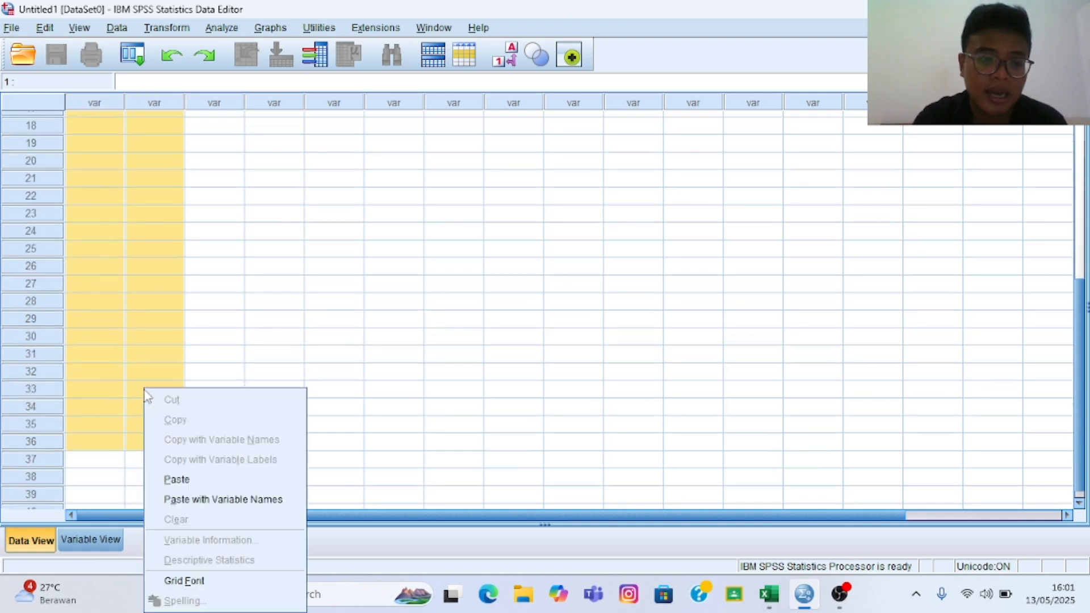
left_click(184, 480)
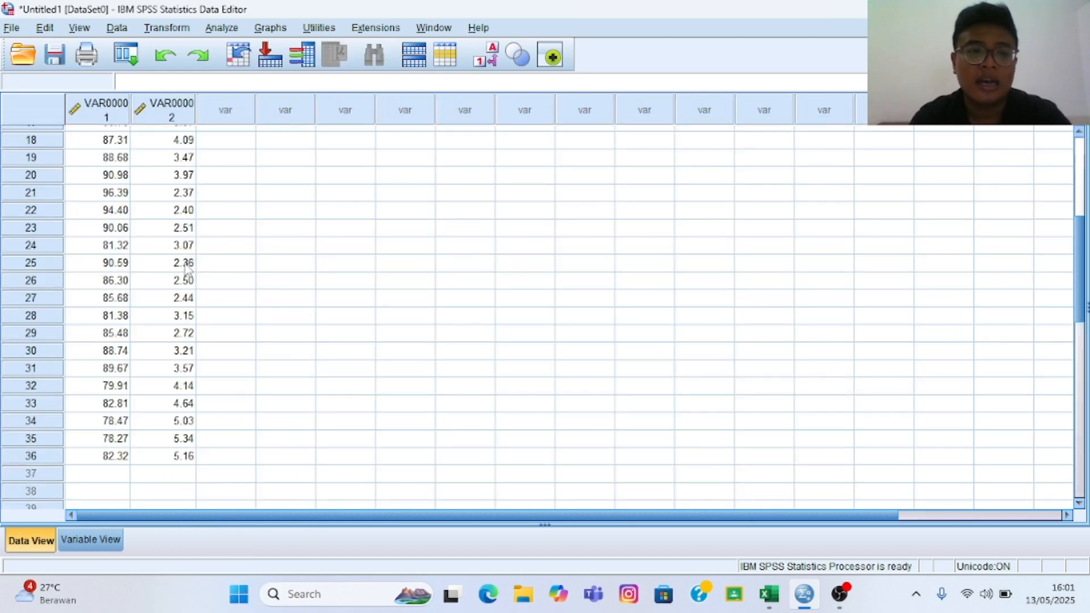
scroll(185, 270, "up", 2)
scroll(185, 270, "up", 4)
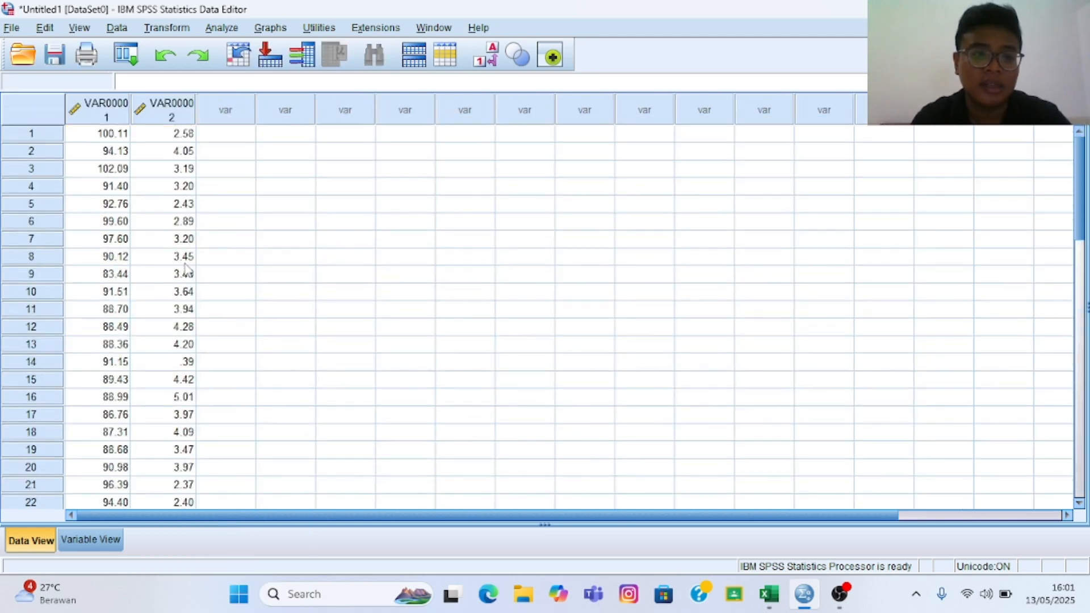
Rename the first variable FDR and the second variable ROE.
left_click(110, 545)
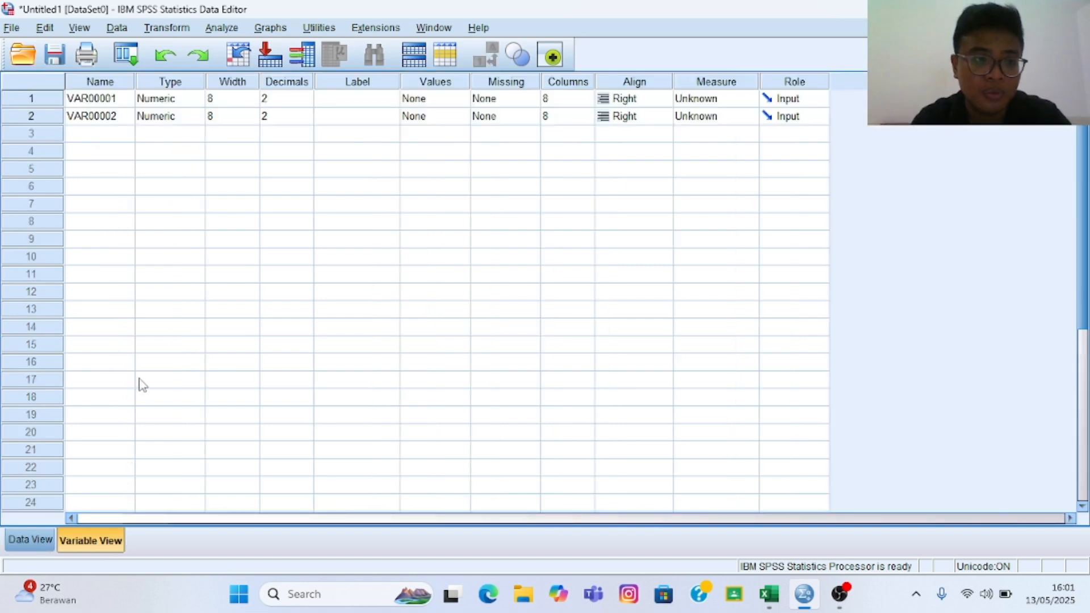
left_click(87, 99)
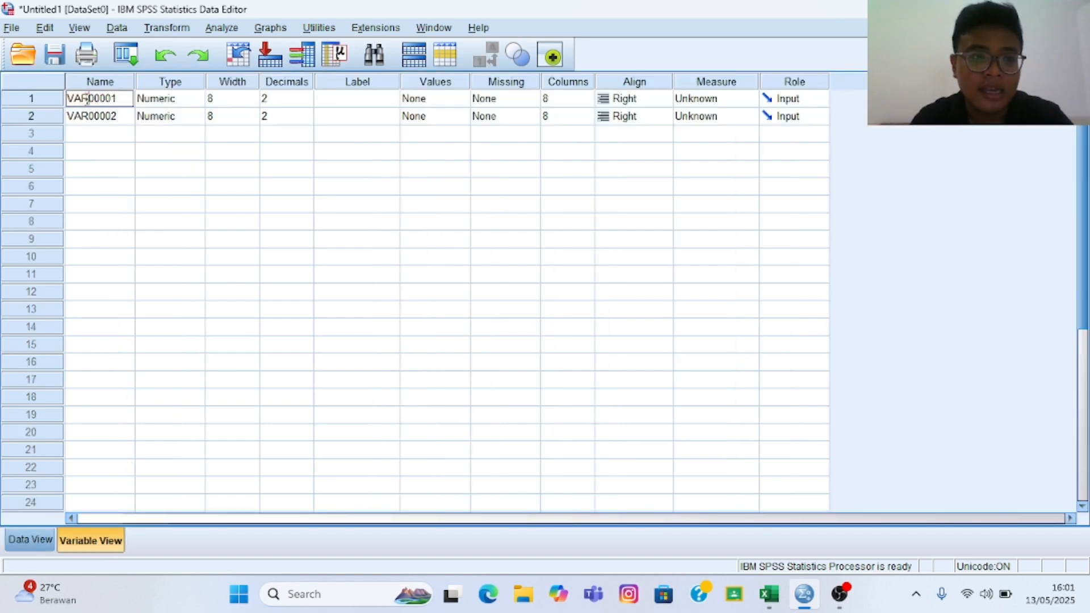
left_click_drag(118, 99, 61, 99)
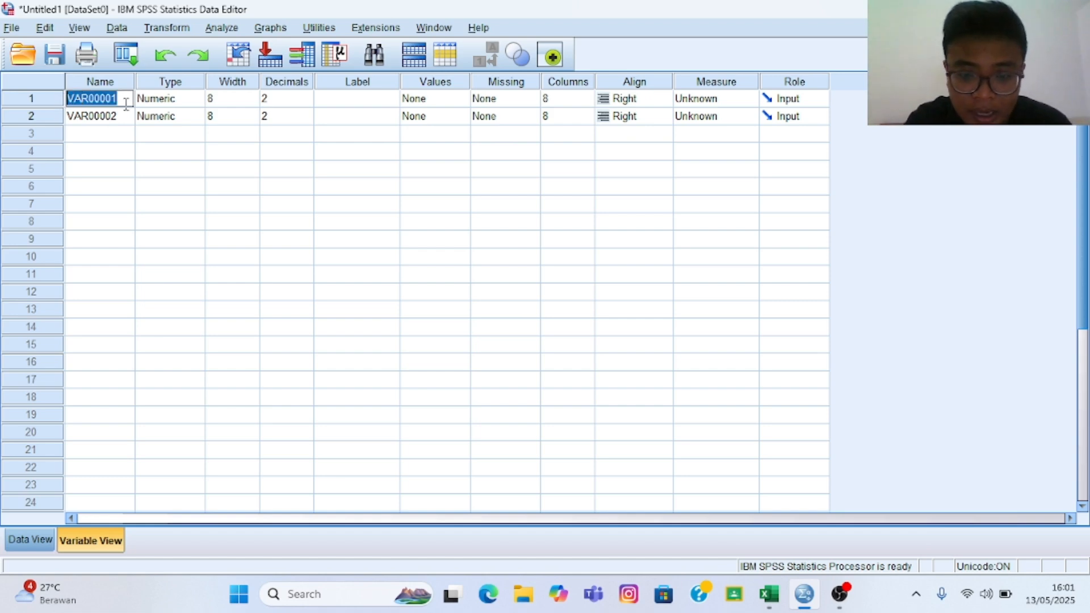
type("FG")
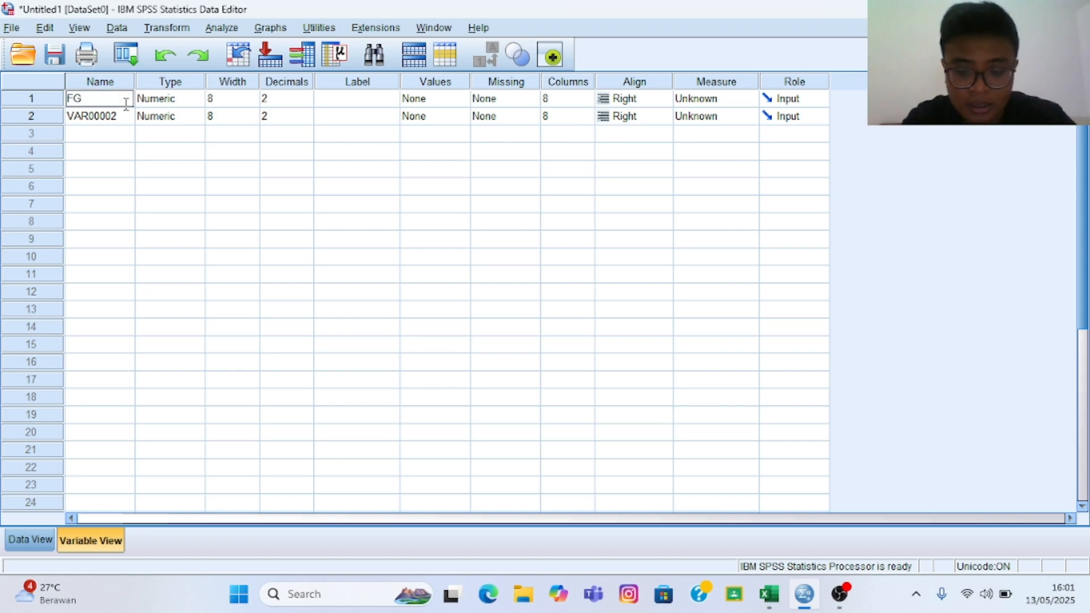
key("BackSpace")
type("DR")
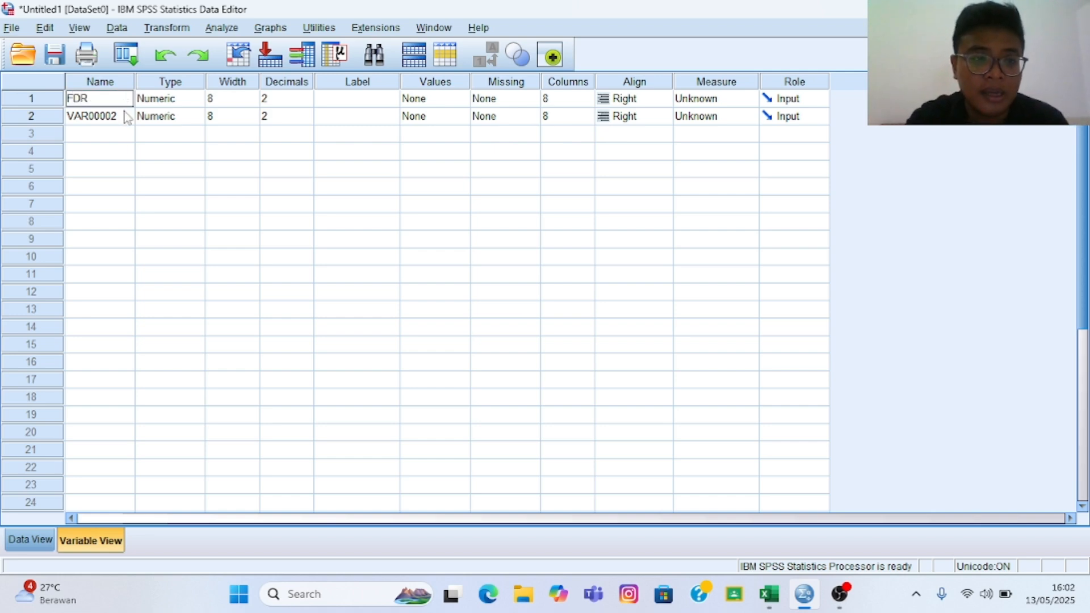
left_click(126, 111)
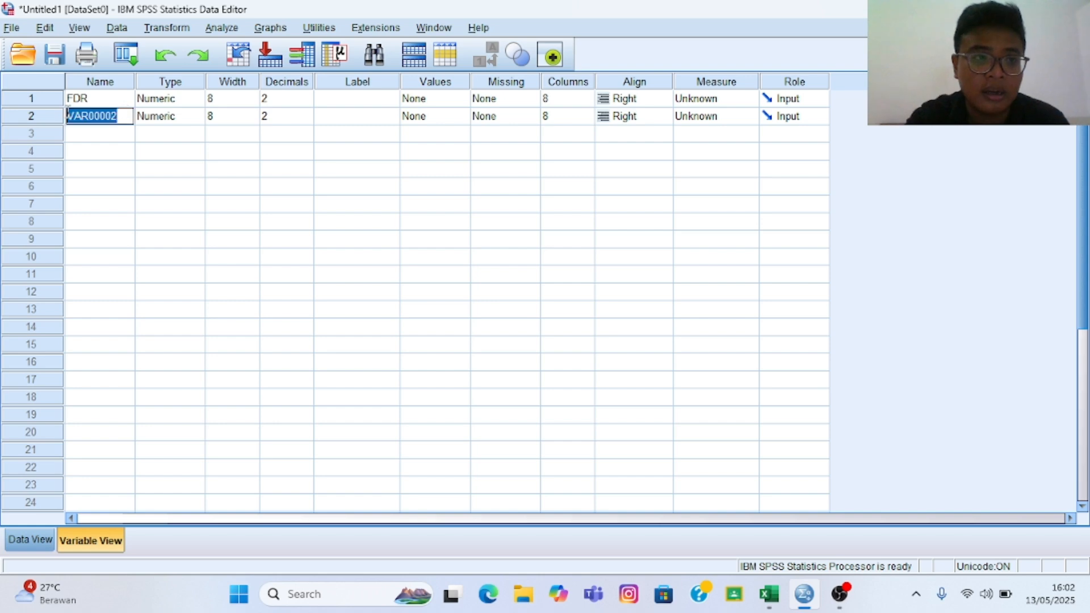
type("ROE")
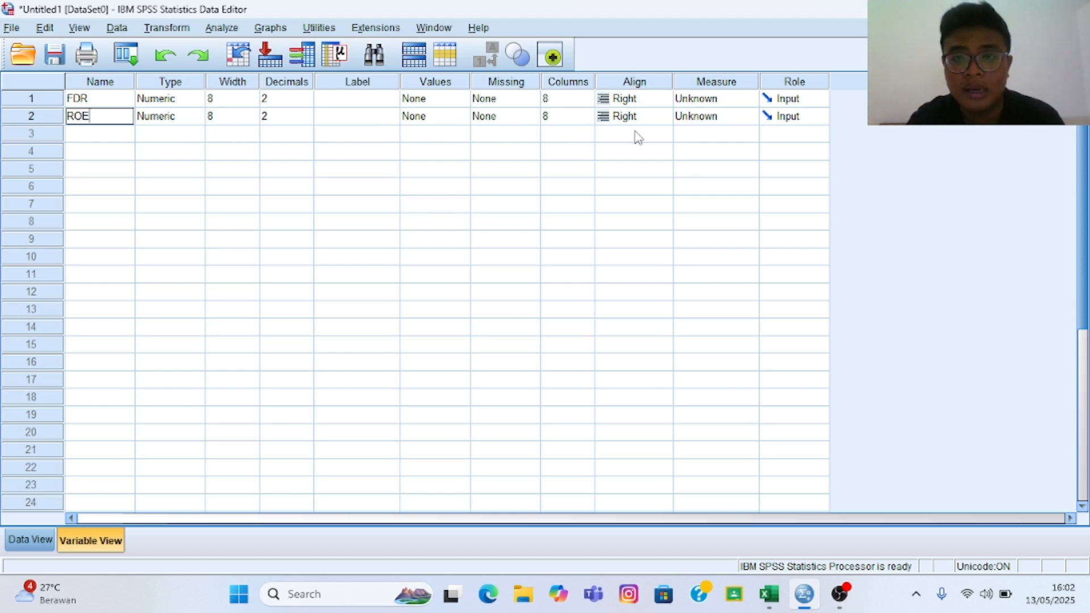
Set the measurement level of both FDR and ROE to Scale.
left_click(704, 81)
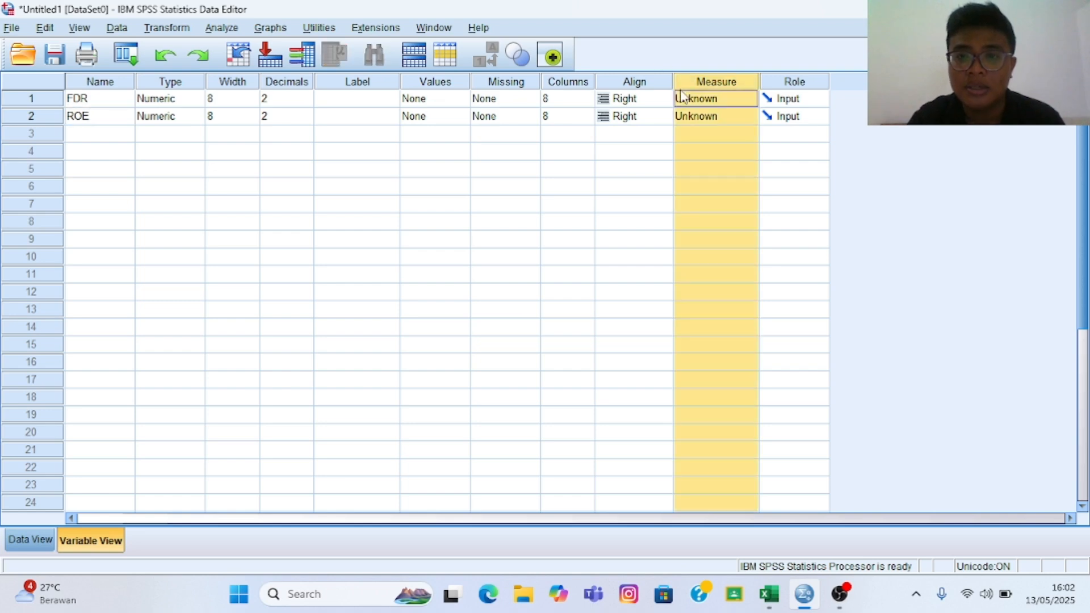
left_click(693, 101)
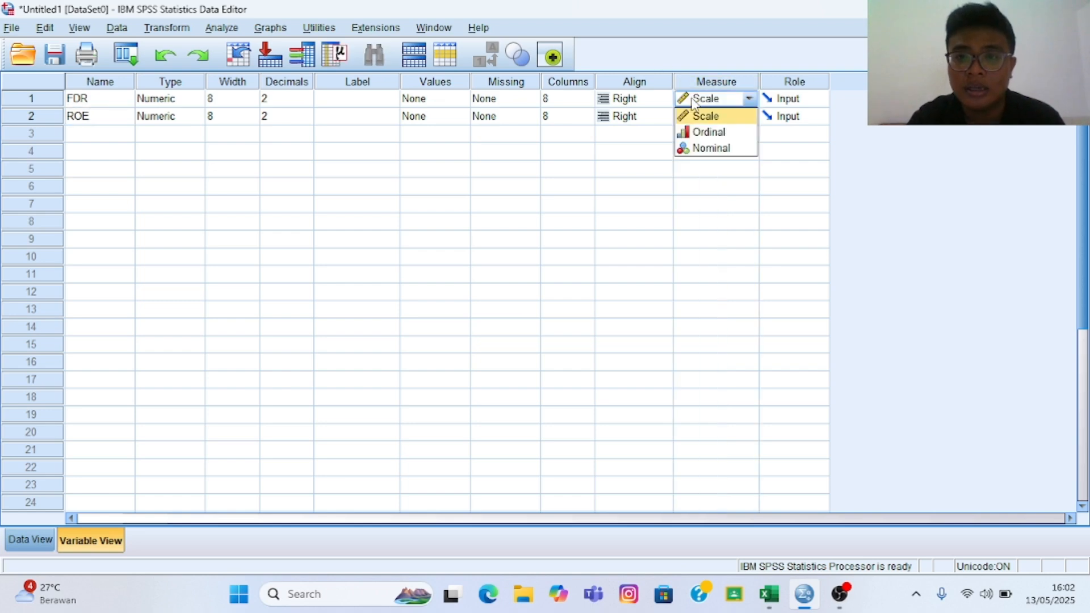
left_click(707, 116)
left_click(709, 118)
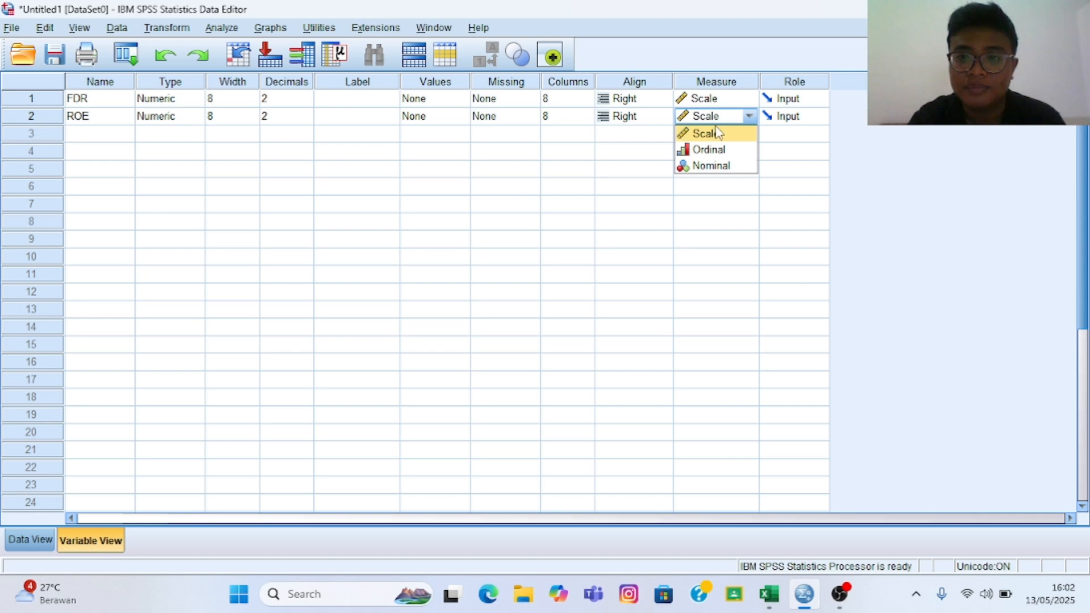
left_click(719, 131)
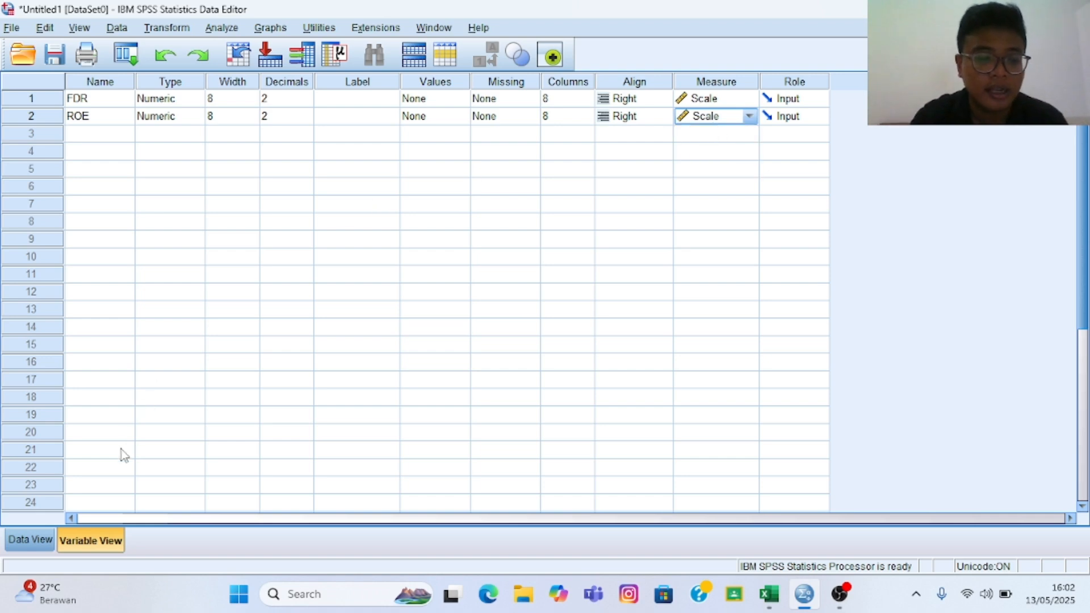
Set up a linear regression on the data with ROE as the dependent variable and FDR as the independent variable.
left_click(40, 537)
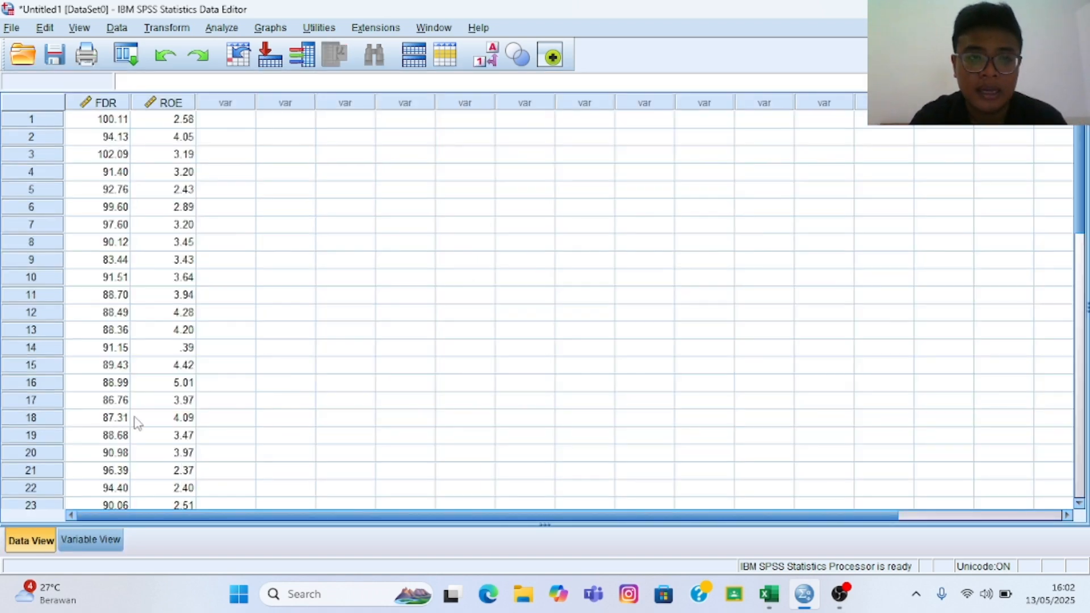
left_click(221, 28)
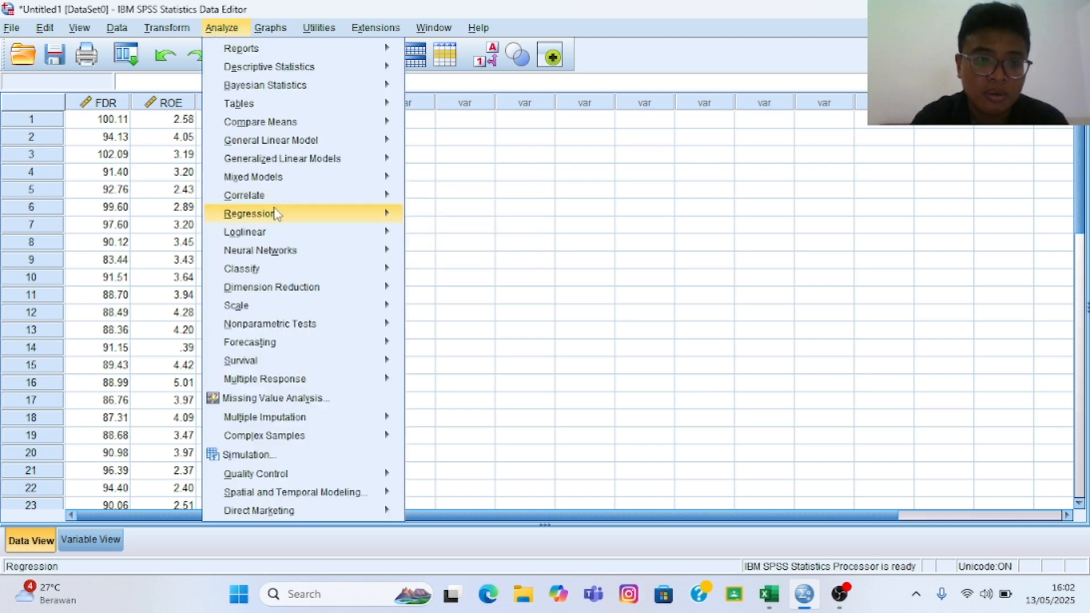
mouse_move(276, 214)
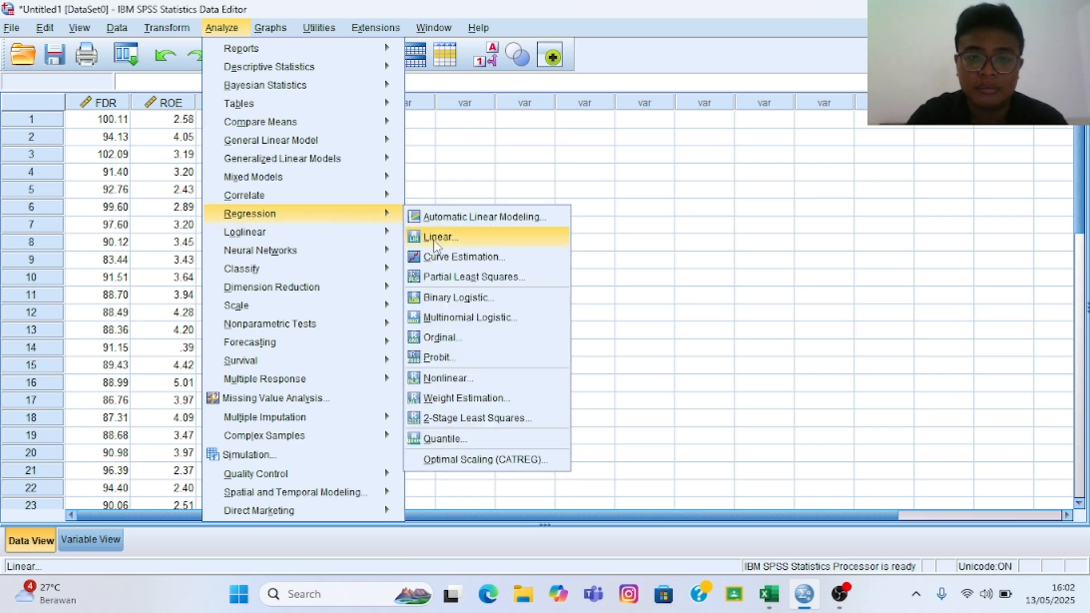
left_click(436, 238)
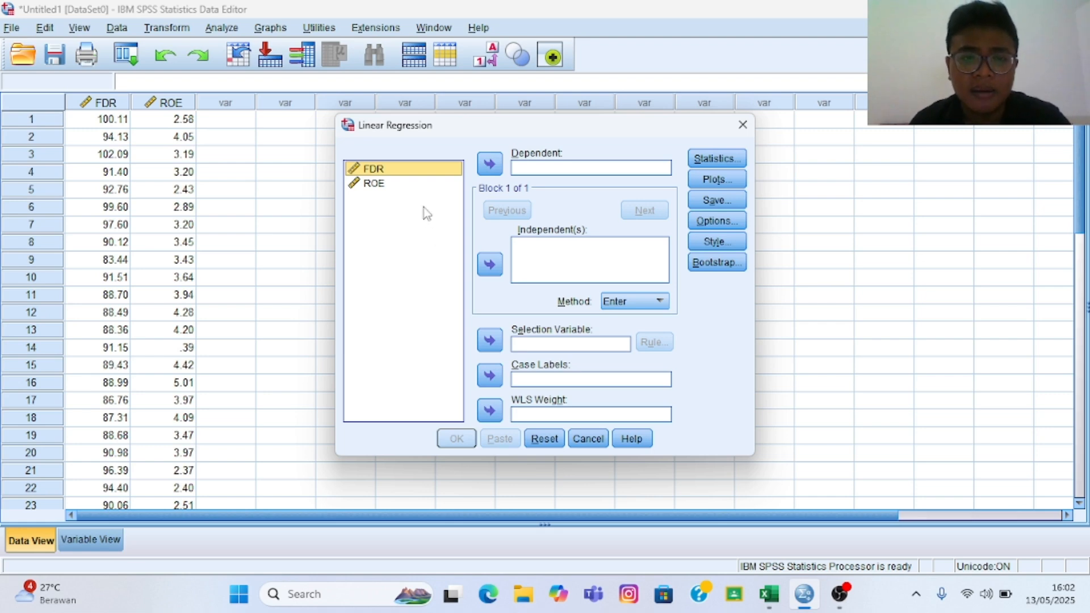
left_click(391, 188)
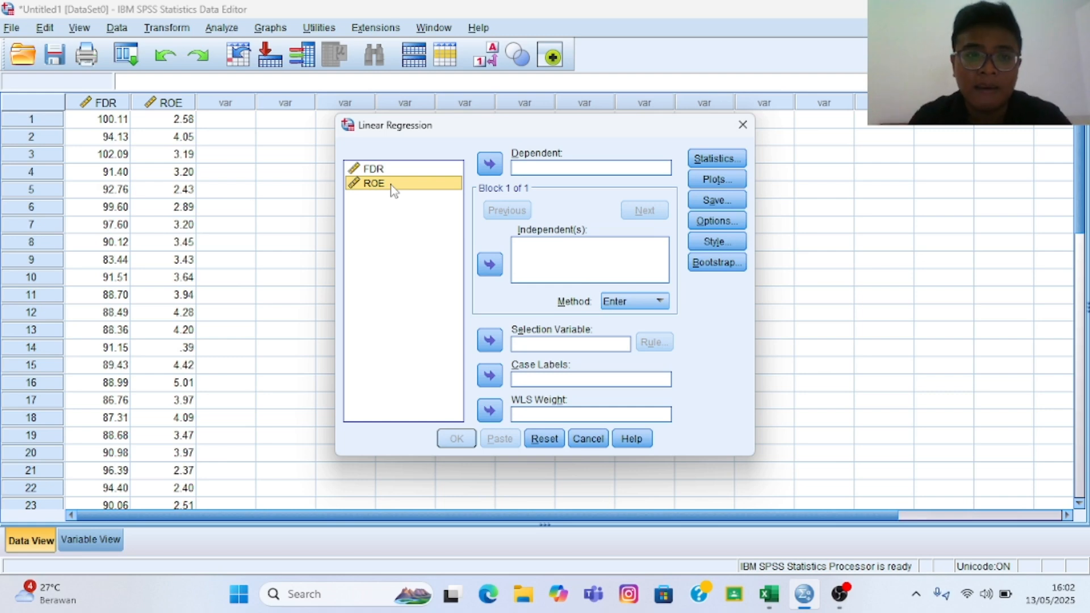
left_click(490, 165)
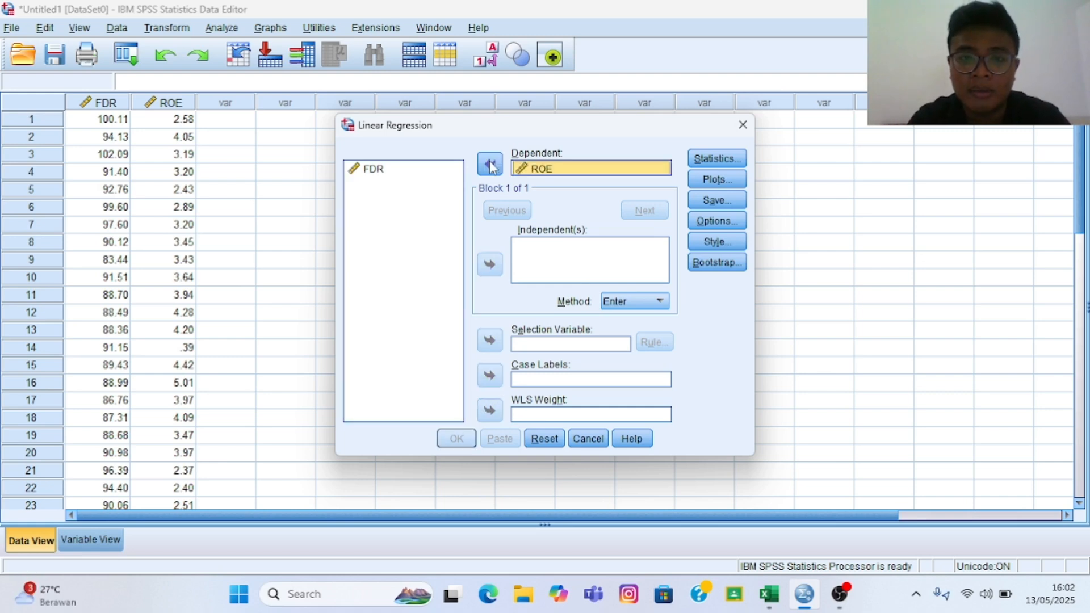
left_click(419, 170)
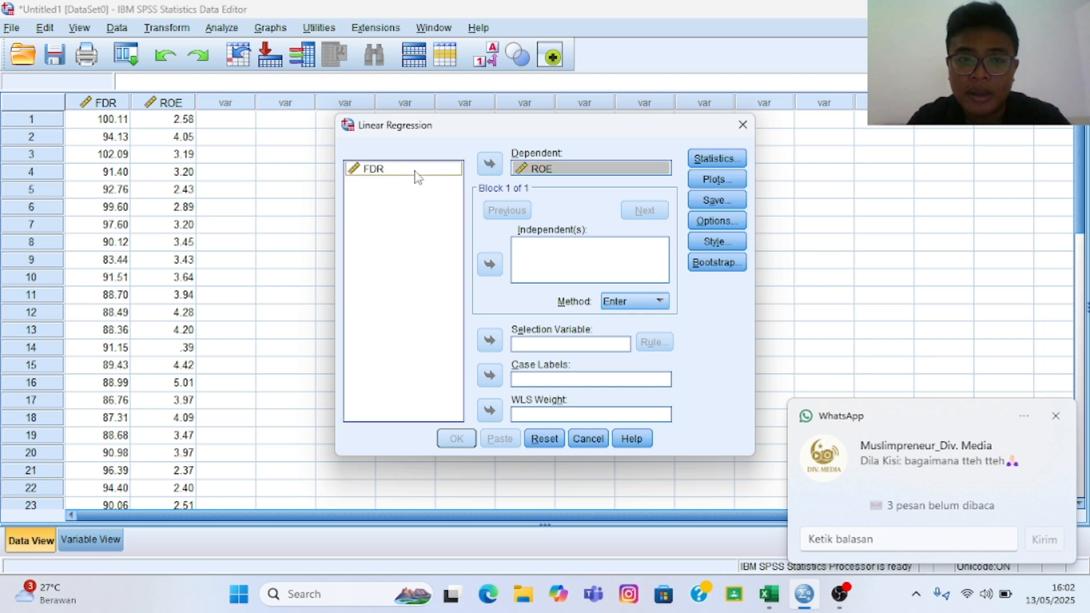
left_click(492, 265)
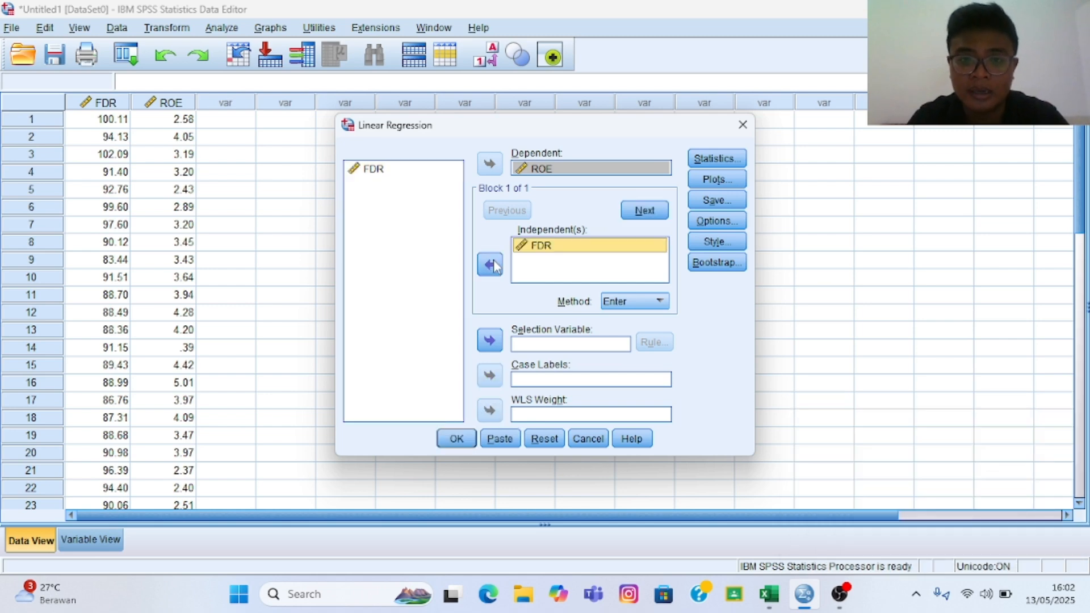
Add the Durbin-Watson residual statistic to the linear regression, and dismiss the chat notification.
left_click(717, 159)
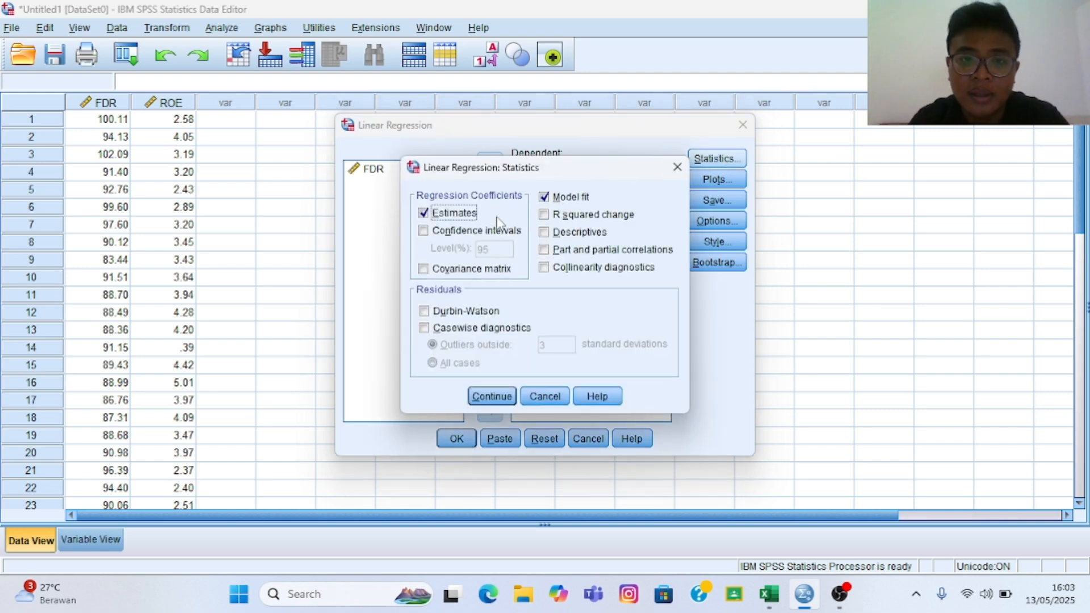
left_click(426, 312)
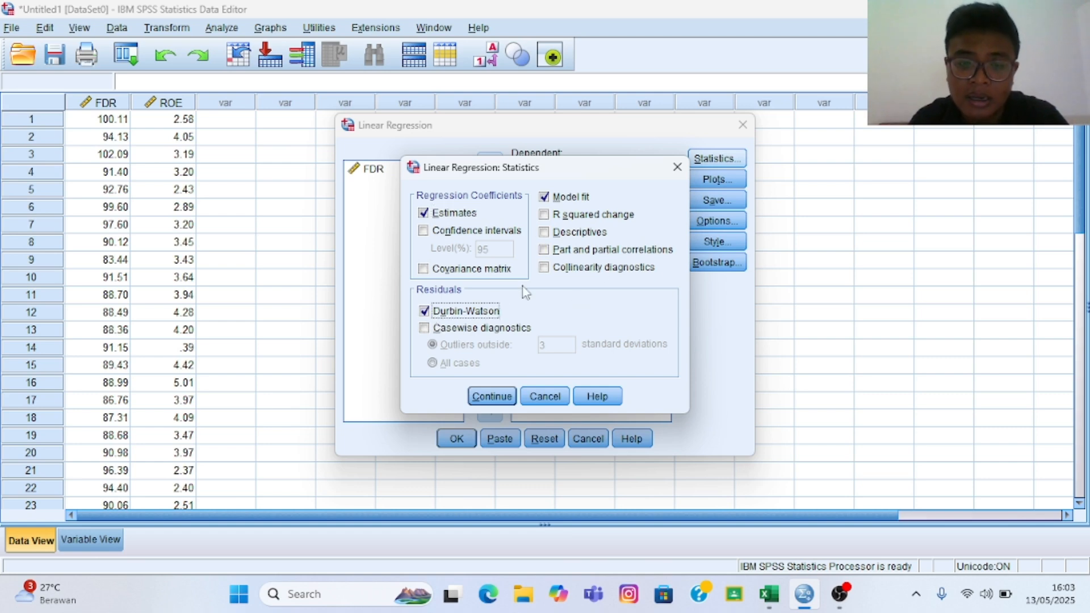
left_click(500, 395)
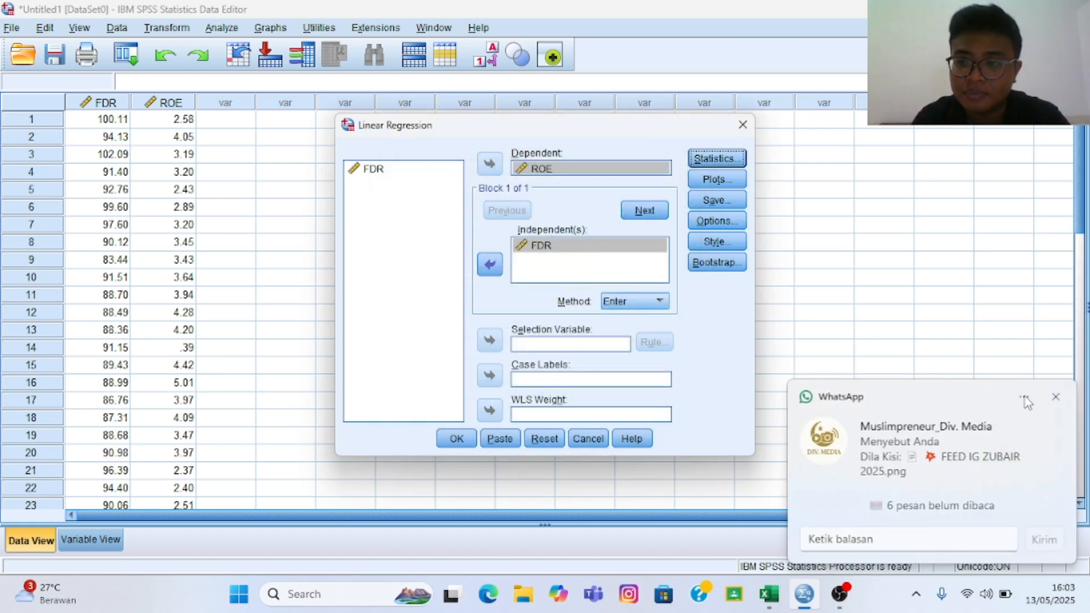
left_click(1055, 397)
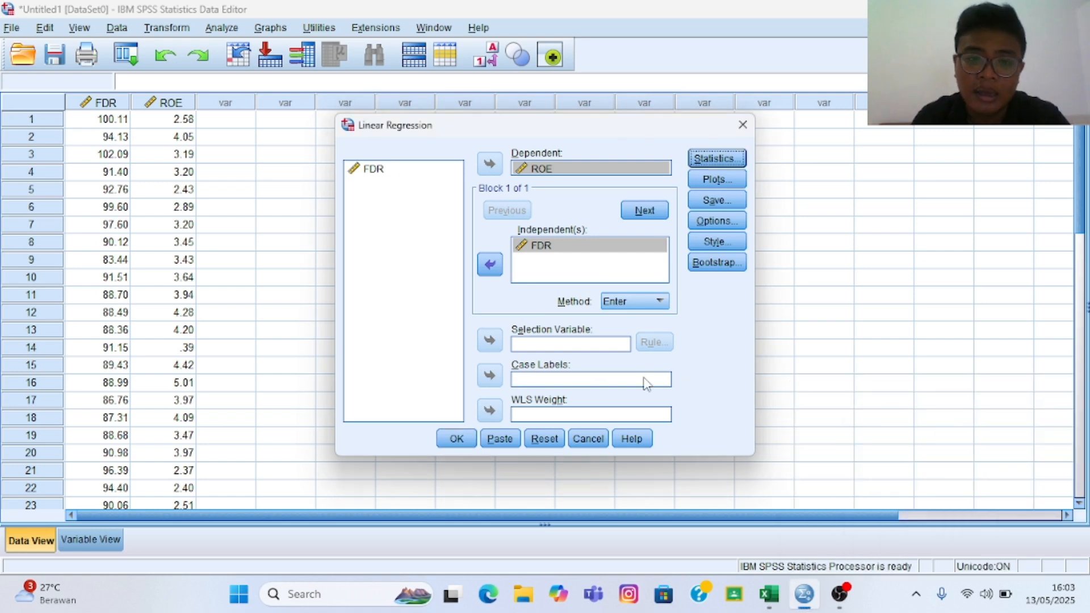
Run the linear regression and select the Coefficients table in the regression output.
left_click(457, 438)
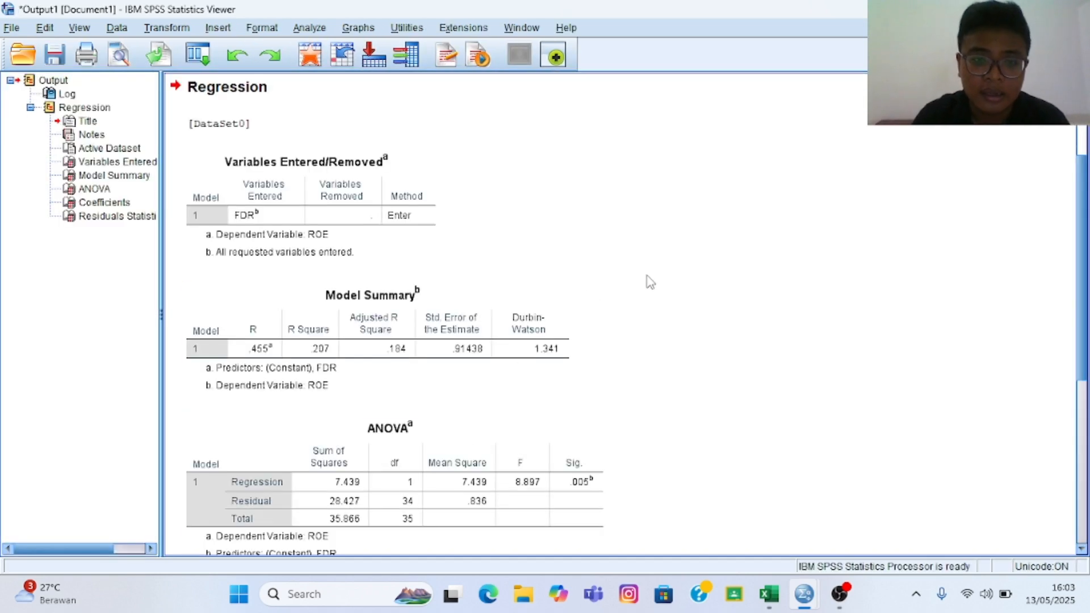
scroll(651, 283, "down", 5)
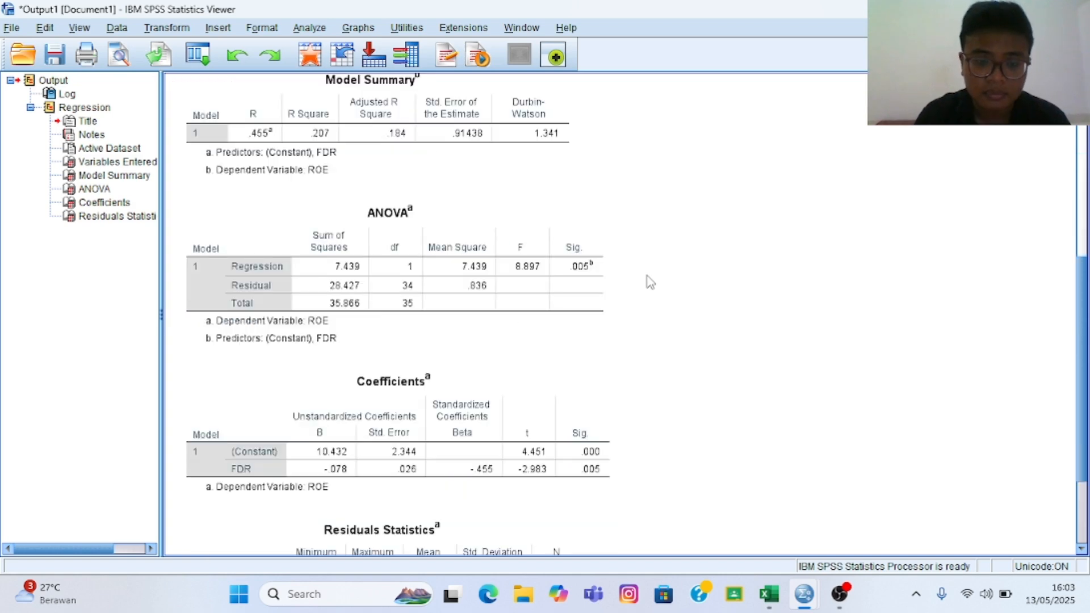
scroll(650, 282, "down", 3)
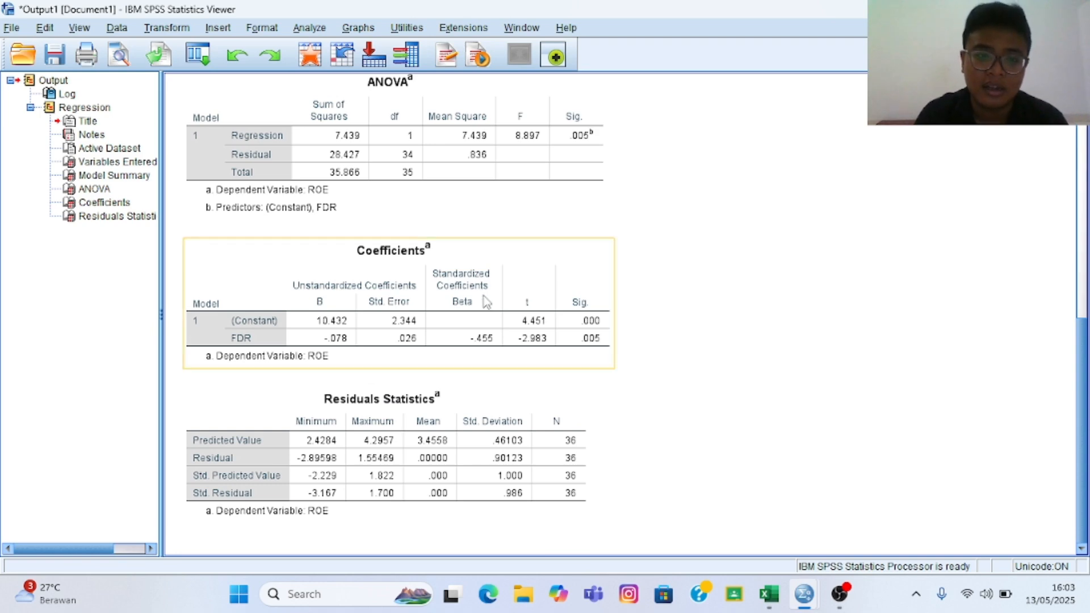
left_click(447, 296)
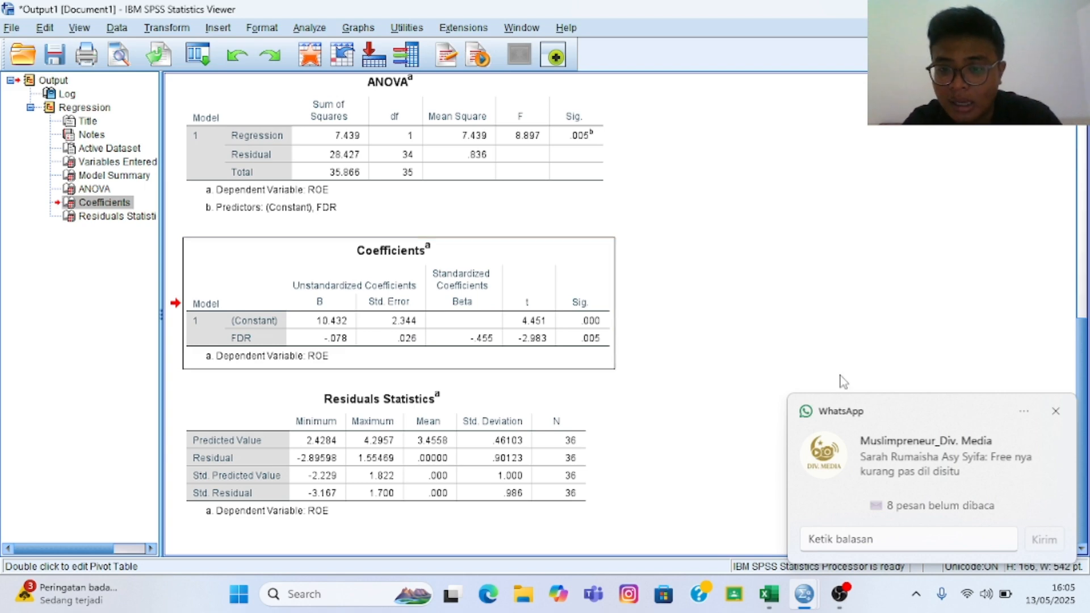
Dismiss the chat notifications covering the regression output.
left_click(1056, 411)
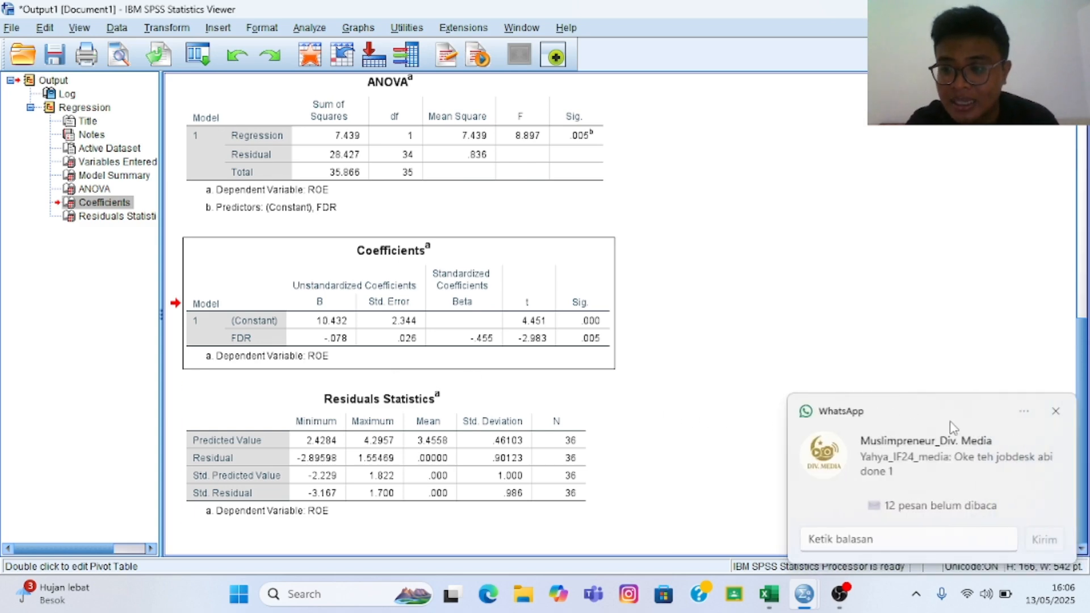
left_click(1055, 413)
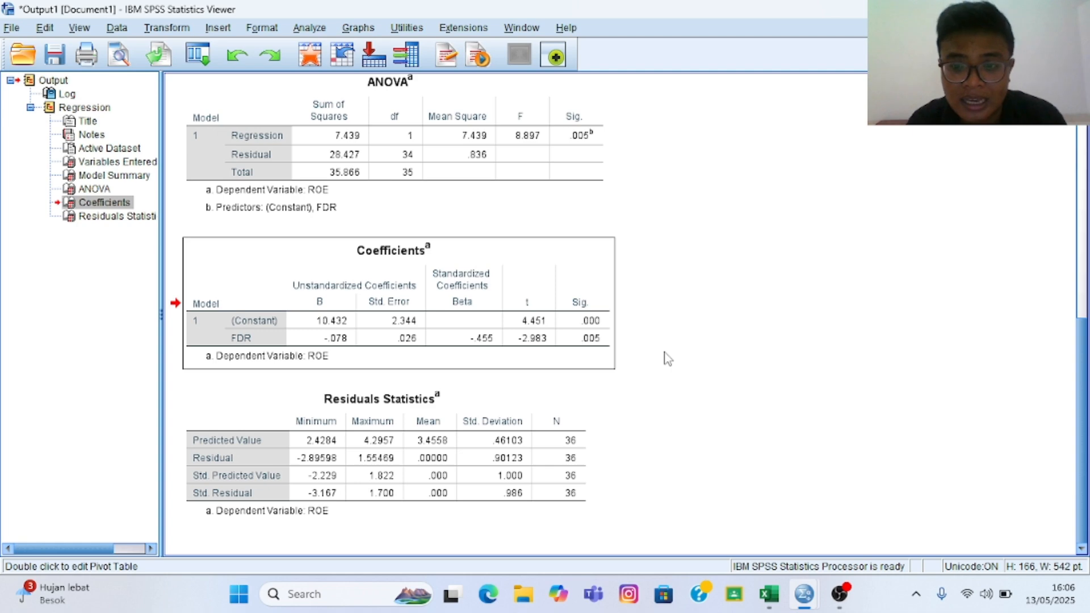
key("alt+Tab")
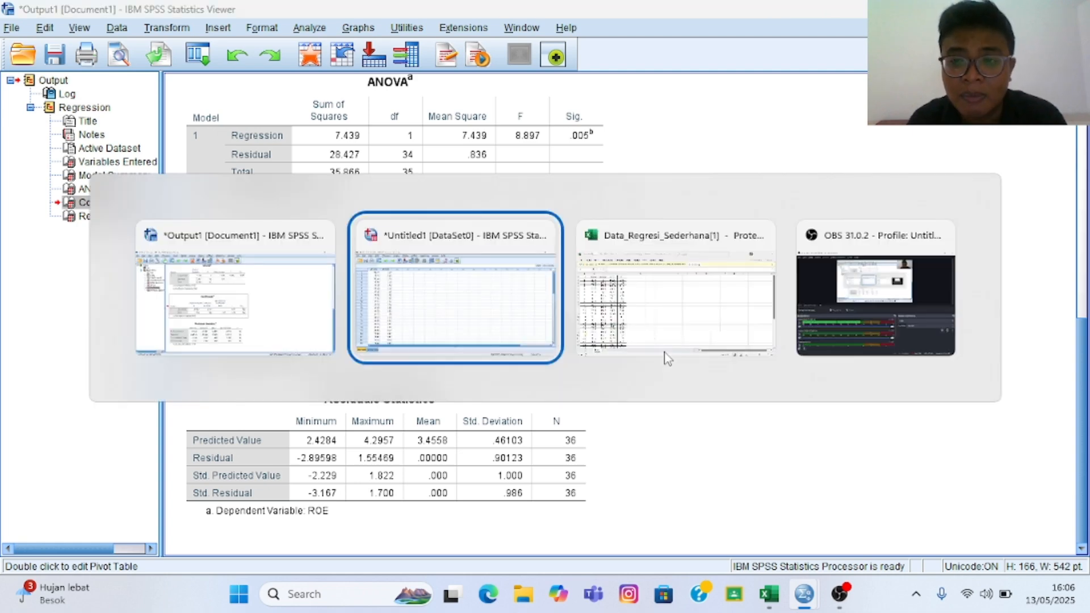
key("alt+Tab")
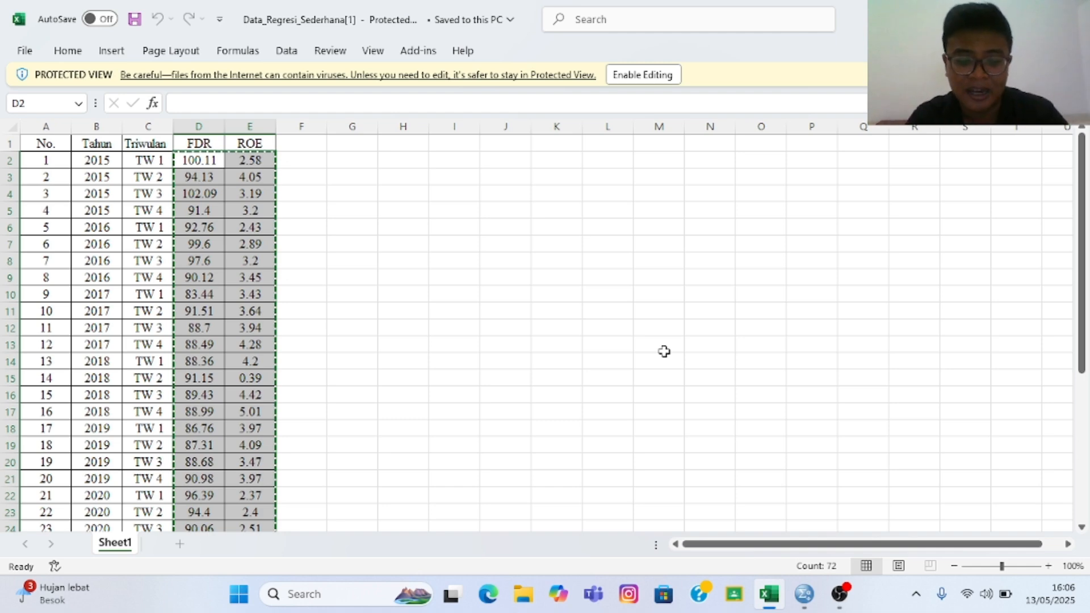
key("alt+Tab")
key("alt+Tab")
key("alt+Tab")
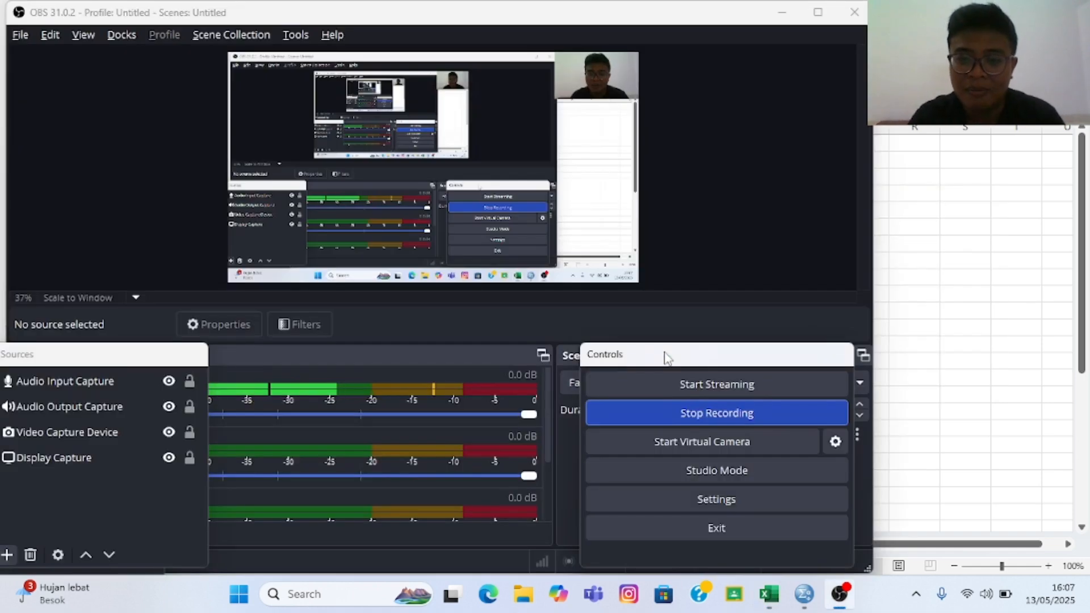